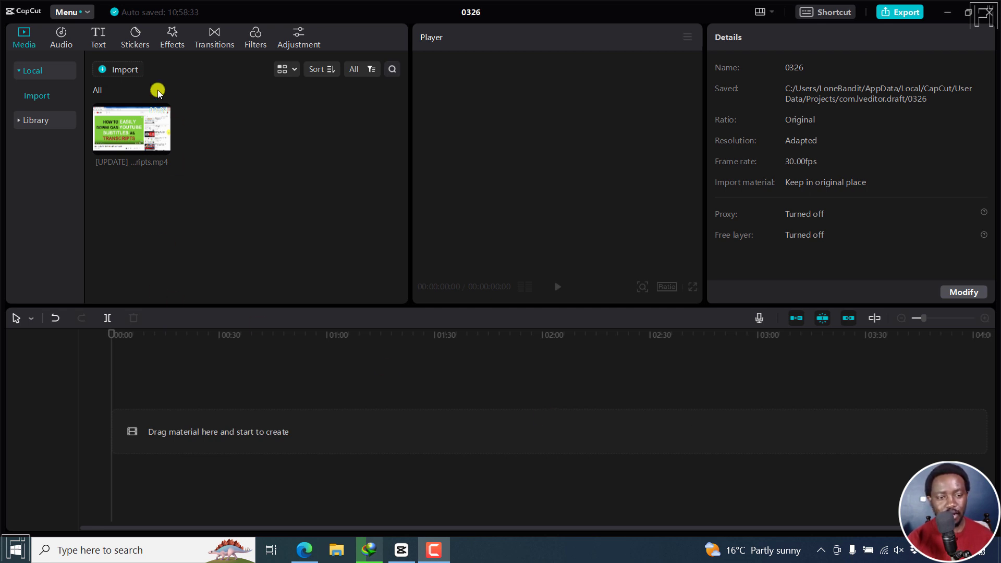
Drag '[UPDATE] Easily Download YouTube Subtitles as Transcripts.mp4' from Media onto the timeline
left_click_drag(162, 150, 119, 435)
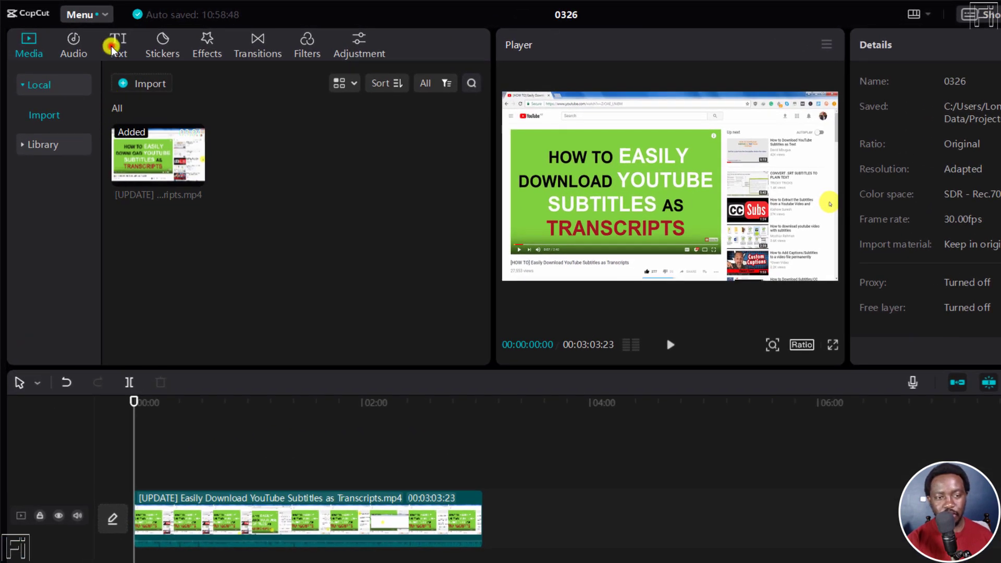
Import 'Easily Download YouTube Subtitles as Transcripts.srt' as local captions and place it above the video
left_click(111, 48)
left_click(45, 179)
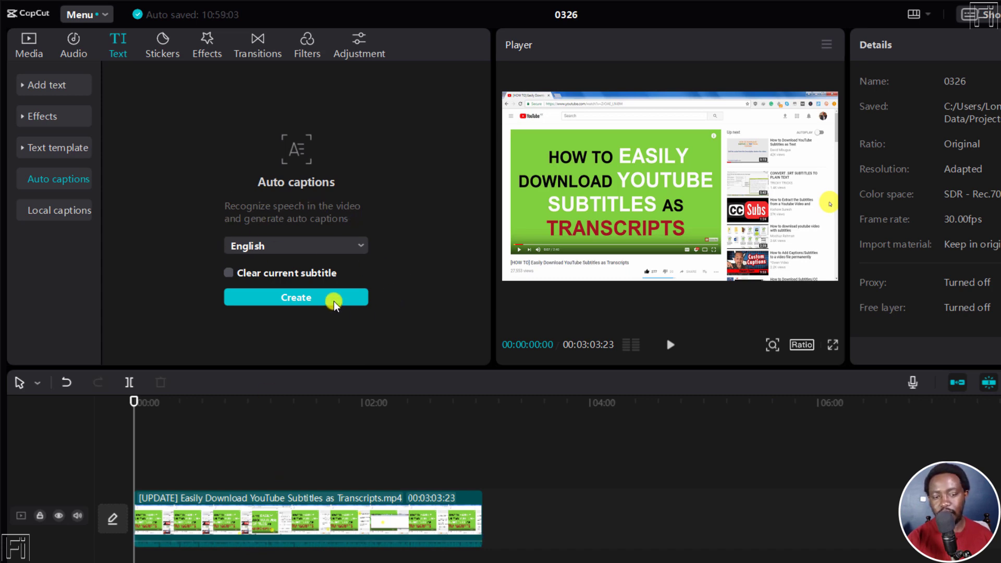
left_click(48, 211)
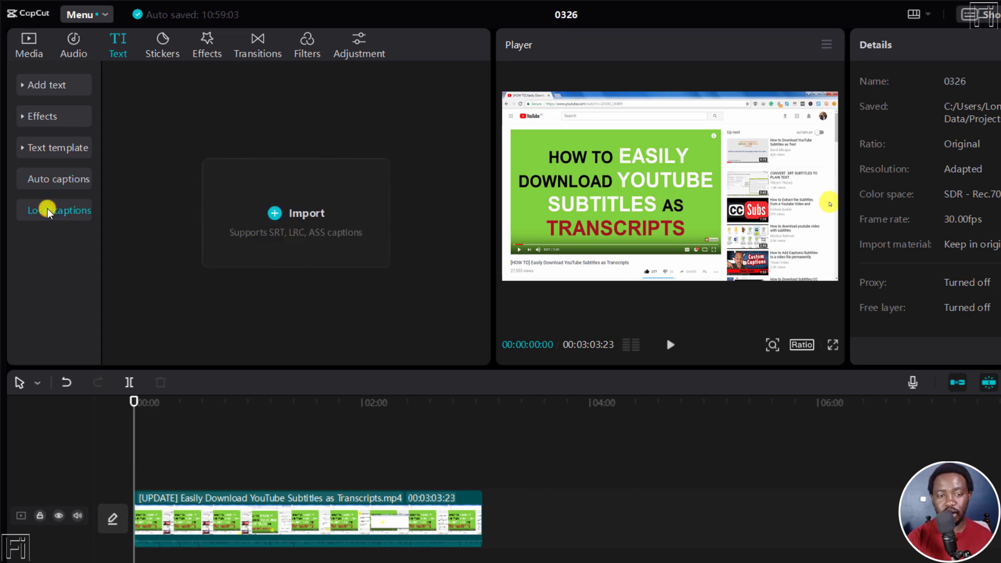
left_click(289, 219)
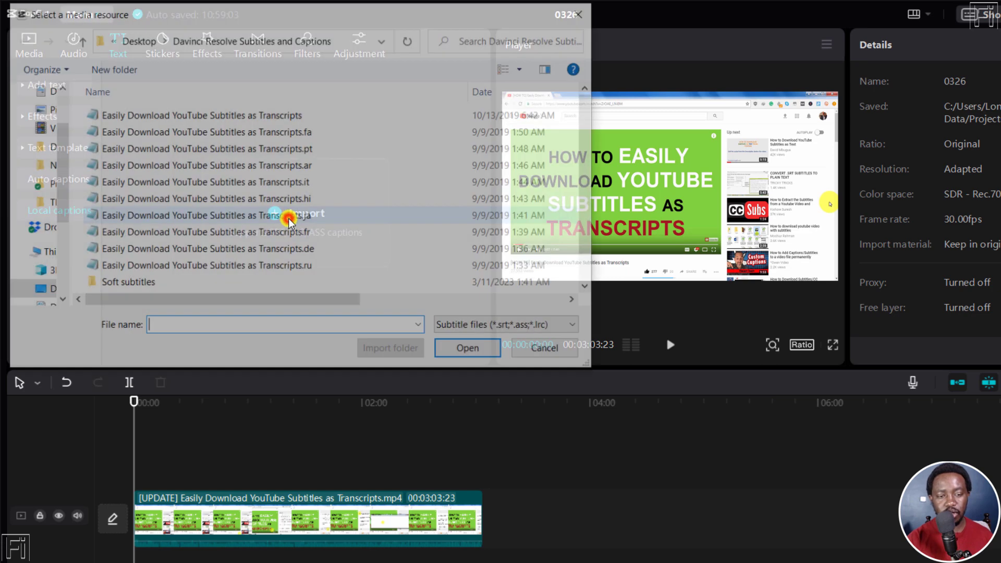
left_click(262, 113)
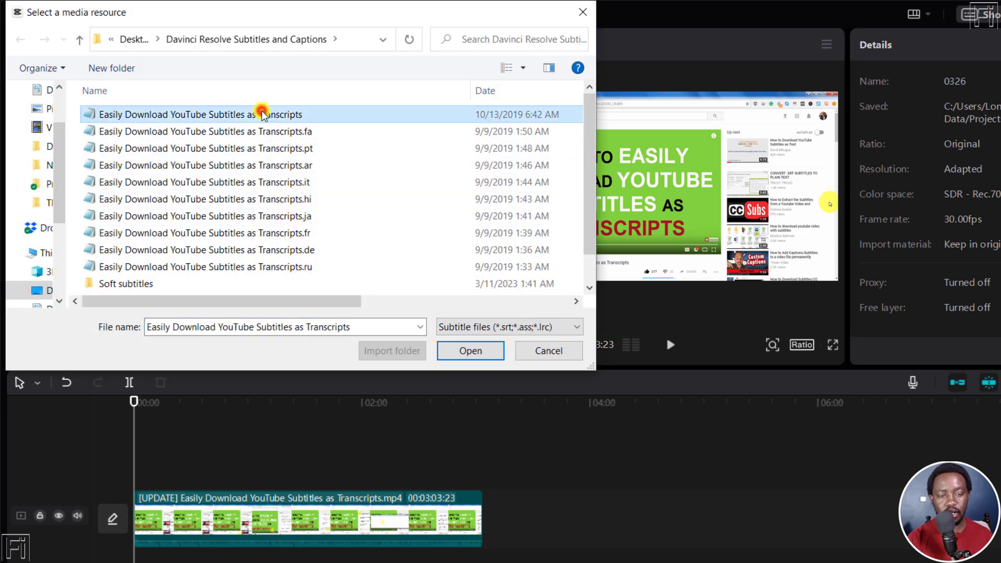
left_click(476, 352)
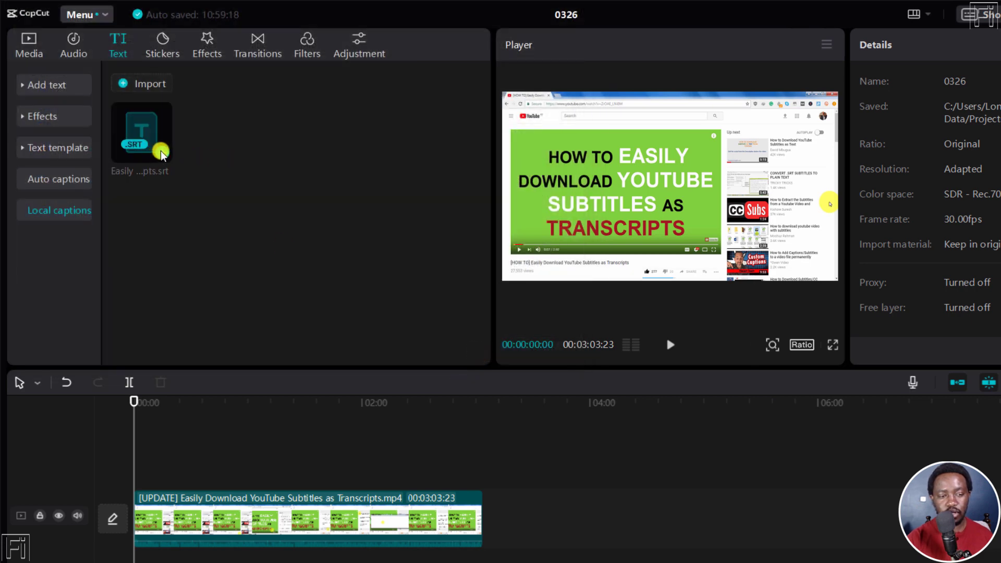
left_click_drag(157, 145, 142, 466)
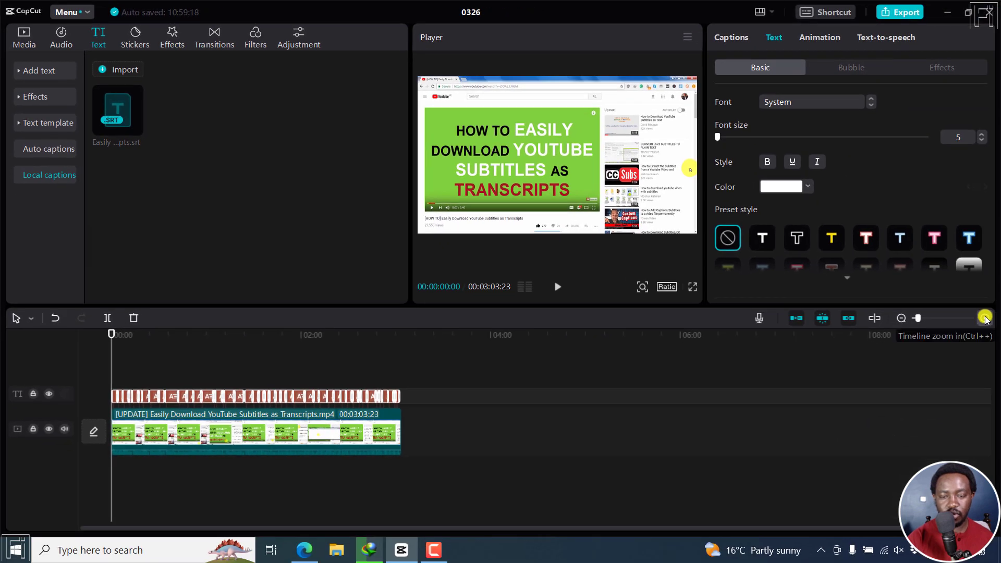
Marquee-select every SRT caption clip on the caption track
left_click(985, 318)
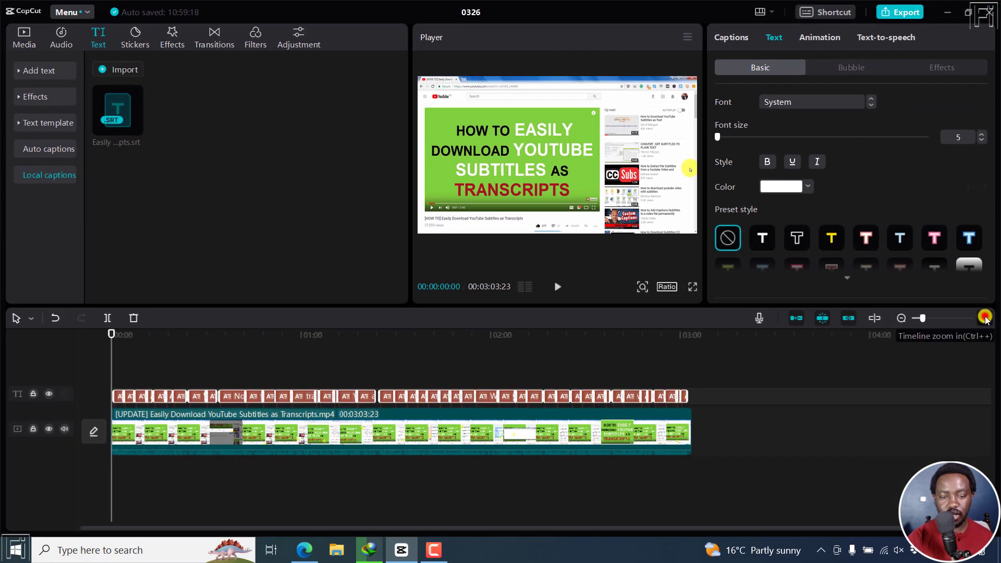
left_click(985, 319)
left_click(123, 334)
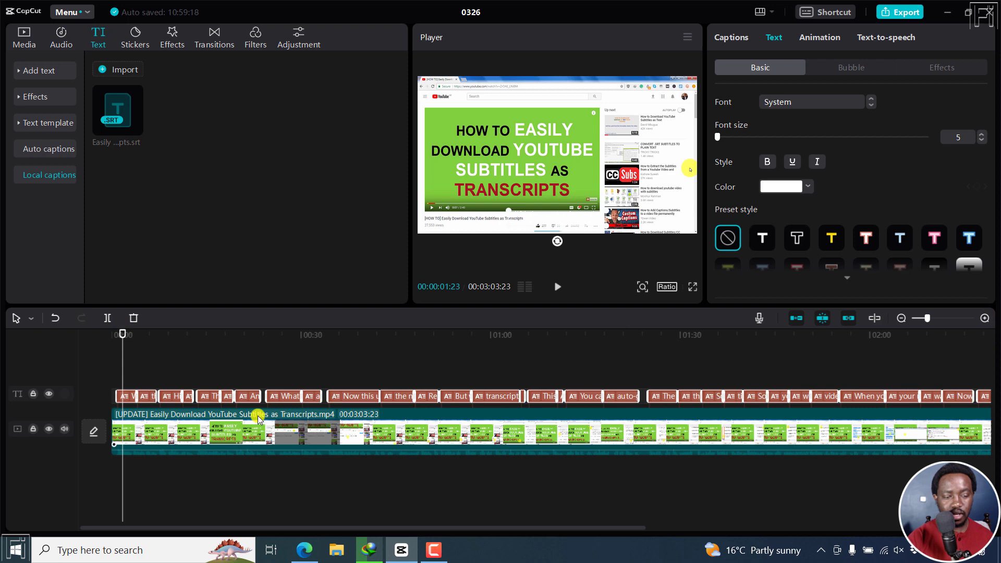
left_click(128, 398)
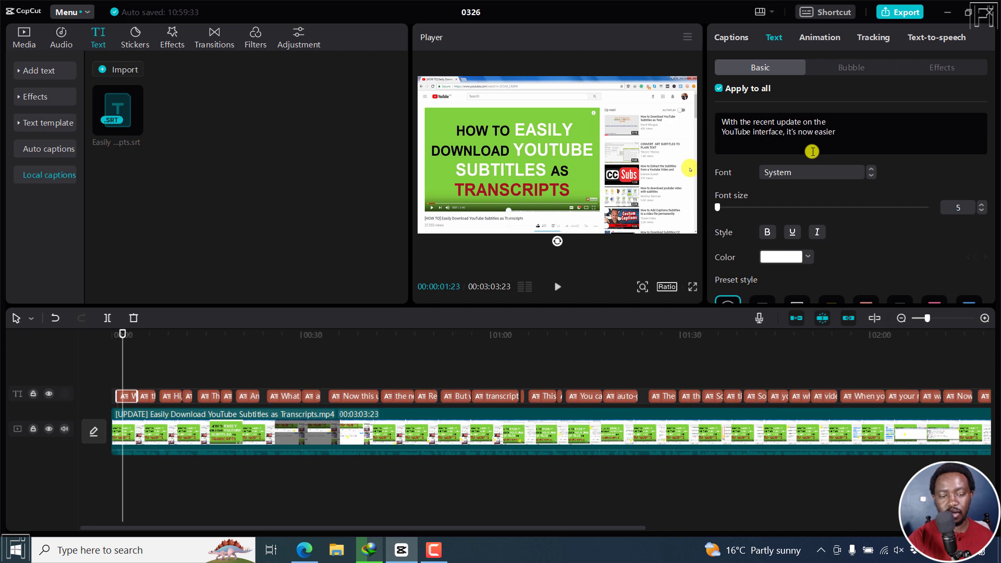
left_click(900, 318)
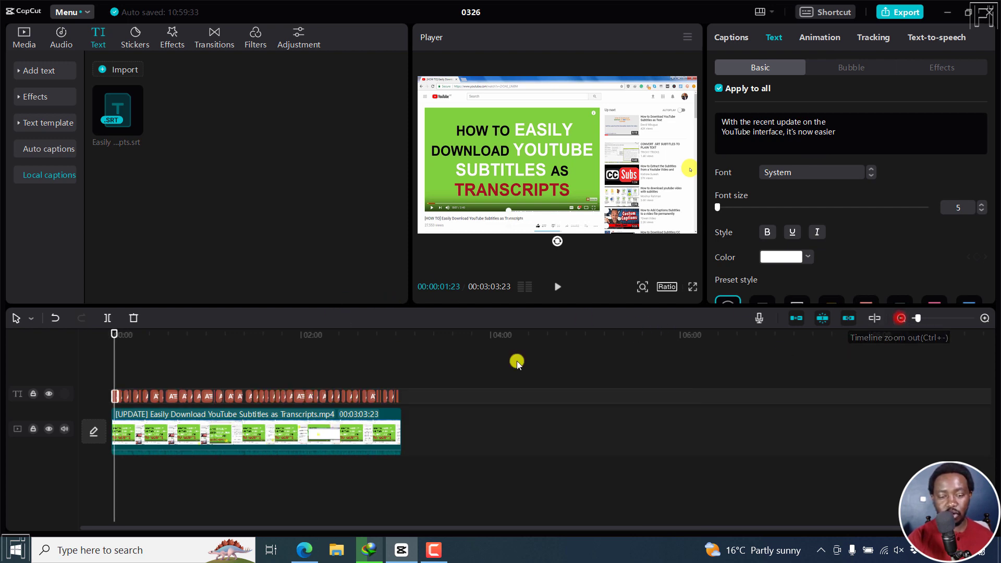
left_click_drag(424, 396, 110, 399)
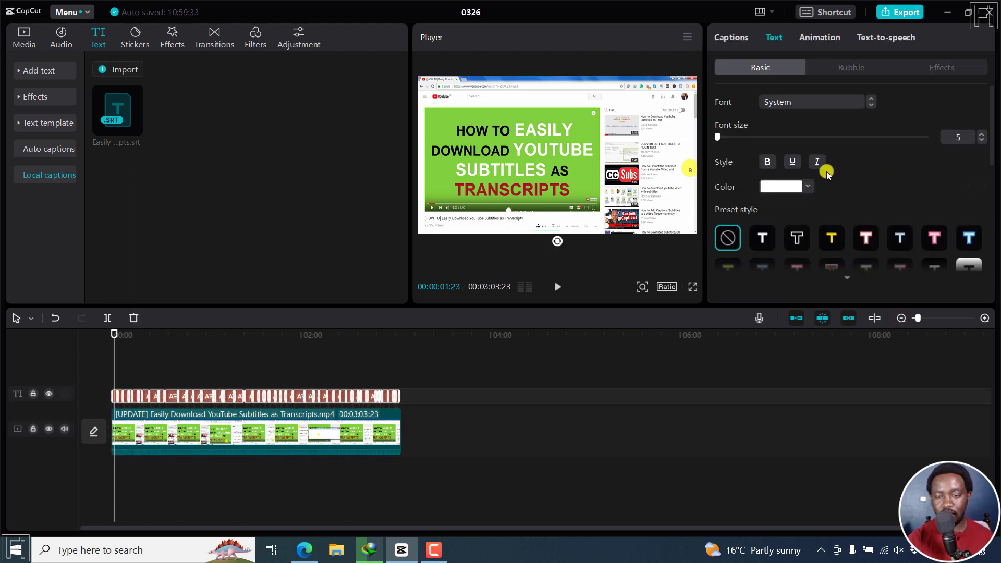
Apply the yellow preset style to the captions and raise their font size to 8
left_click(834, 240)
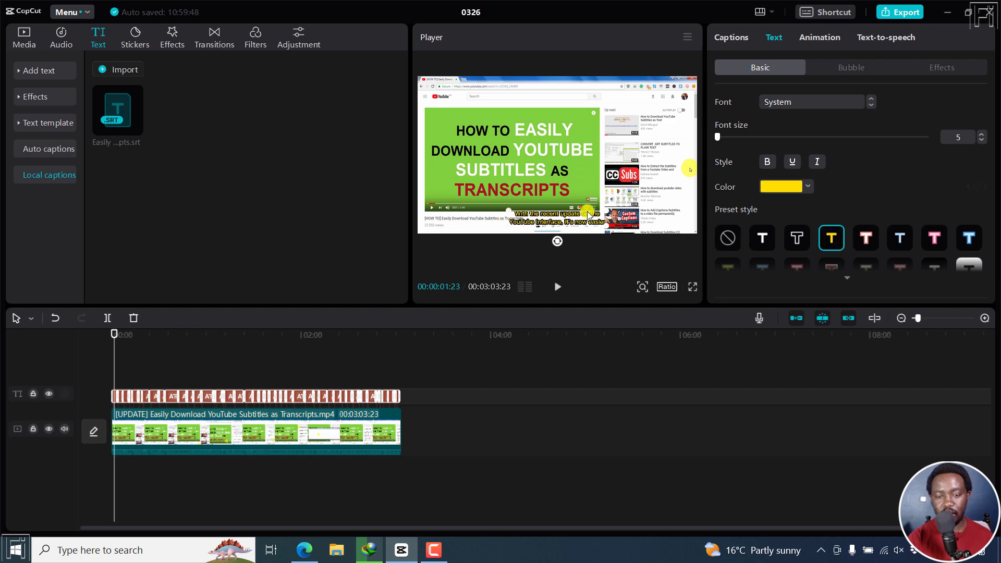
left_click(981, 135)
left_click(982, 134)
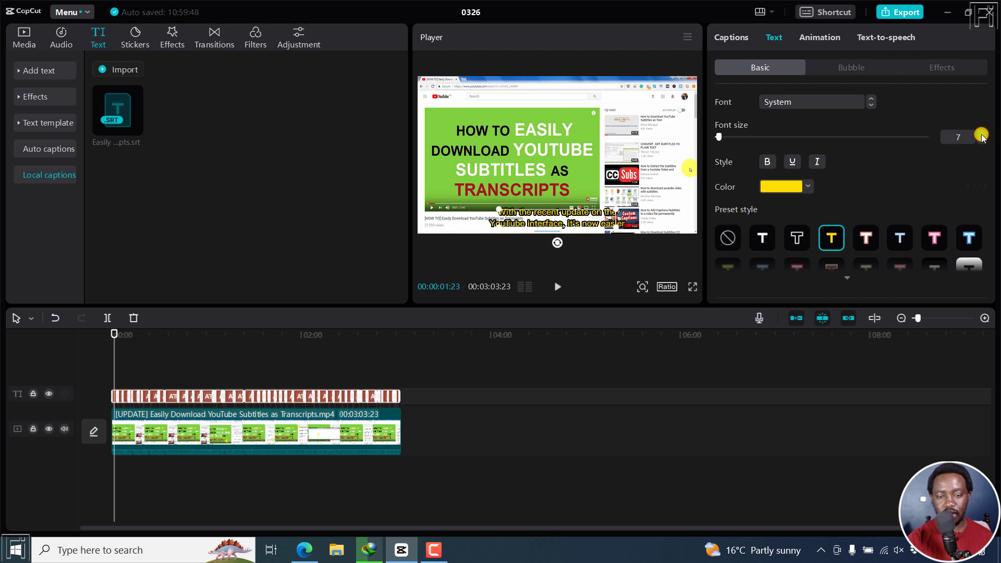
left_click(981, 134)
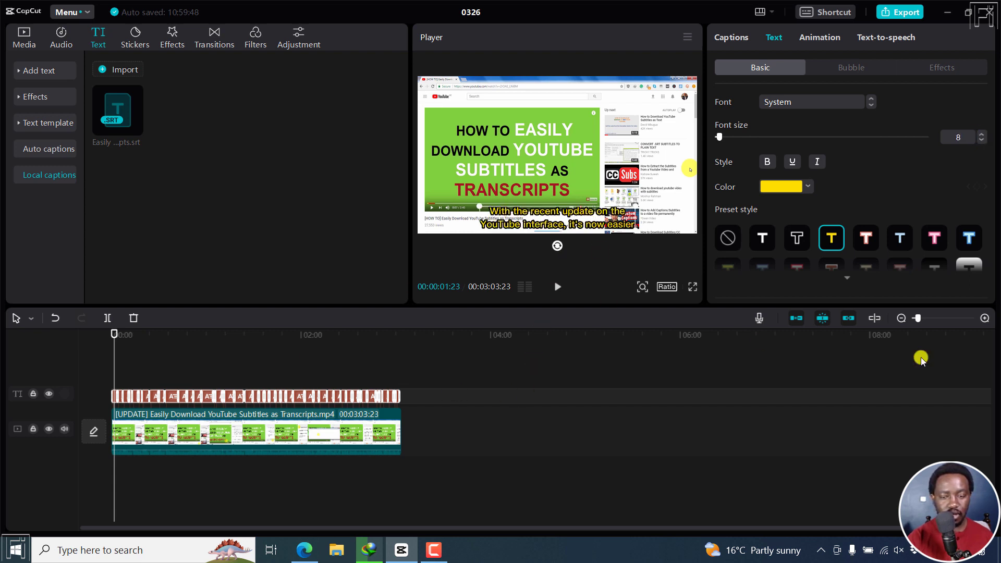
left_click(985, 318)
left_click(985, 318)
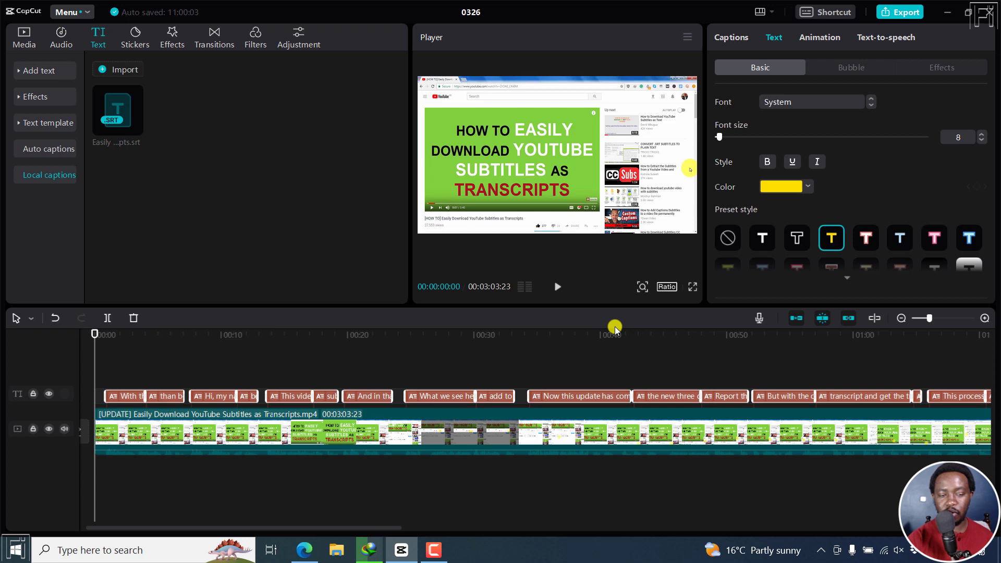
key("space")
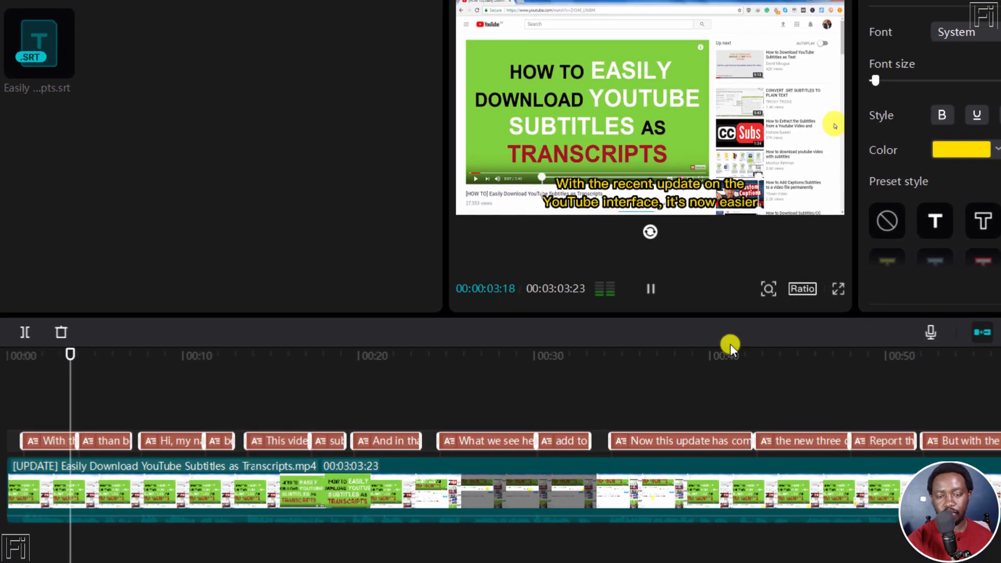
key("space")
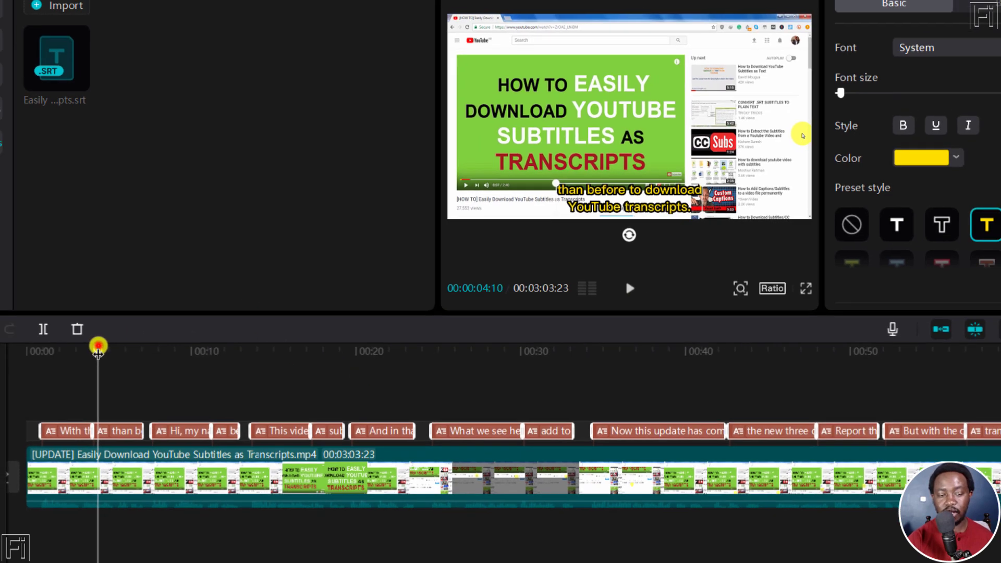
left_click_drag(84, 358, 50, 358)
left_click(120, 392)
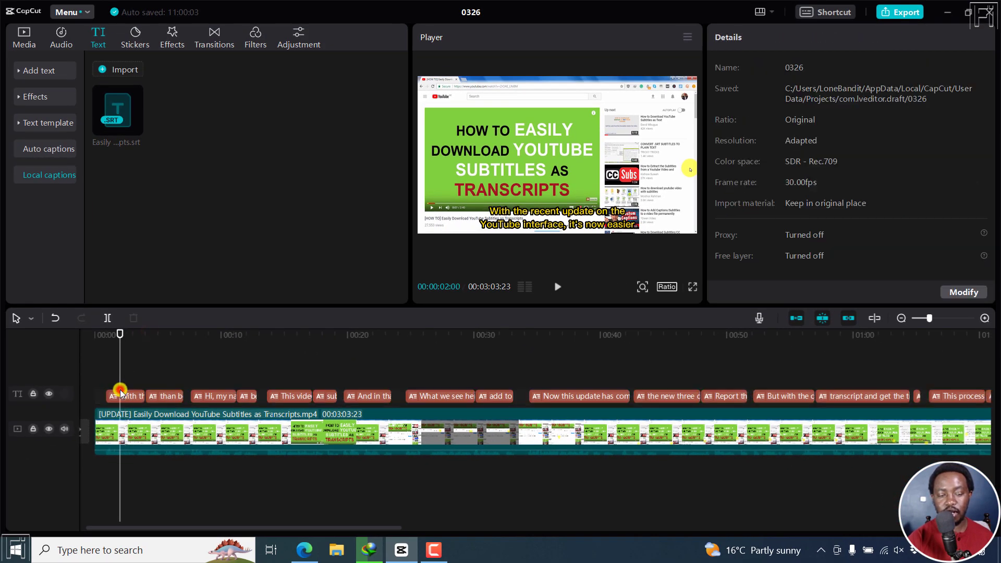
left_click(125, 395)
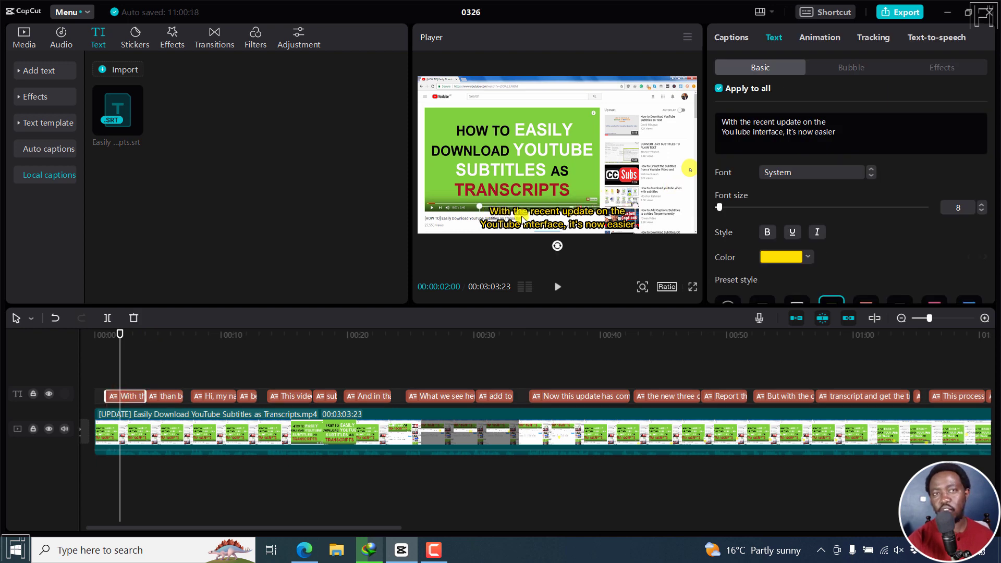
Make the caption's second line bold, leaving underline and italic off
left_click_drag(840, 132, 719, 131)
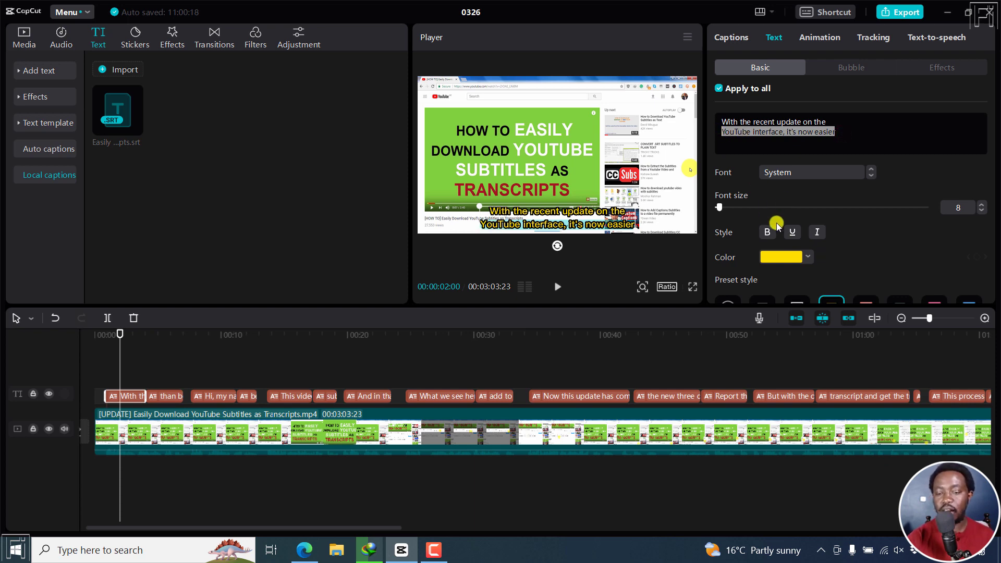
left_click(768, 232)
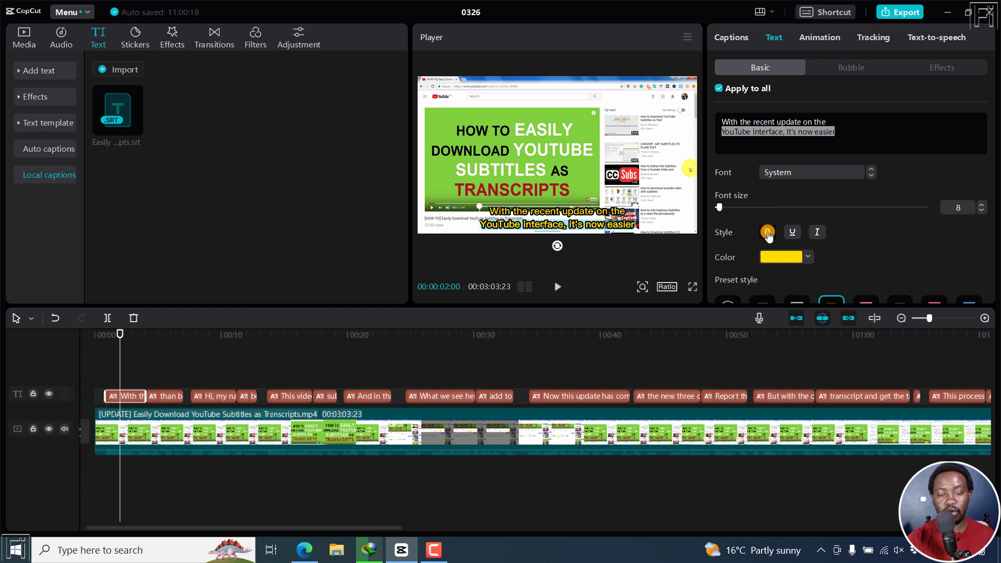
left_click(795, 233)
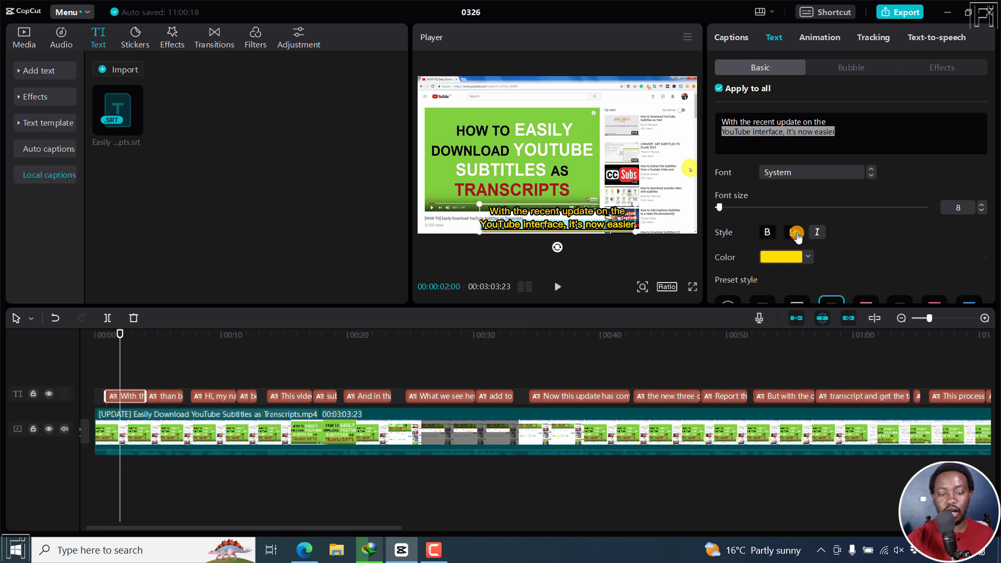
left_click(818, 232)
left_click(818, 232)
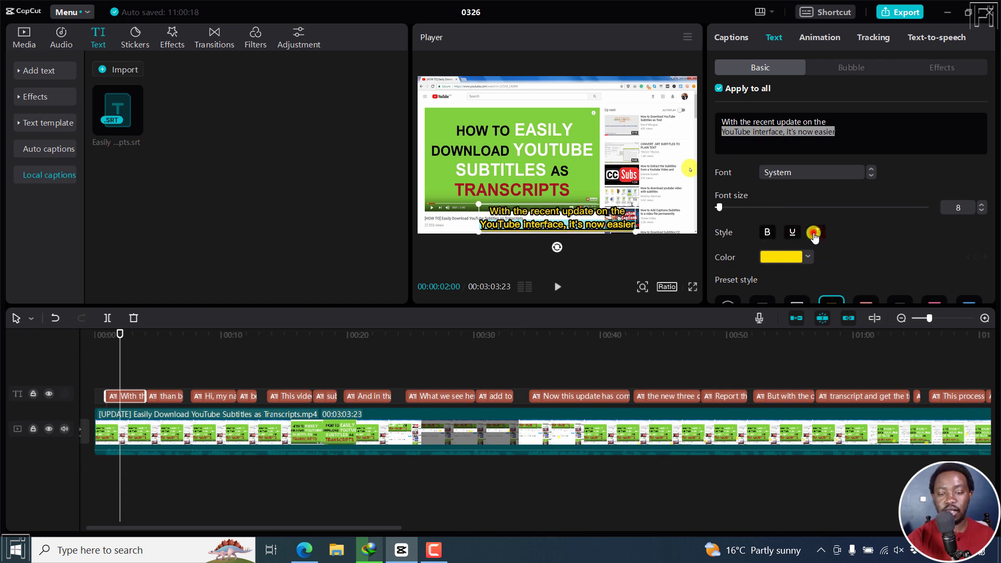
left_click(792, 233)
left_click(769, 233)
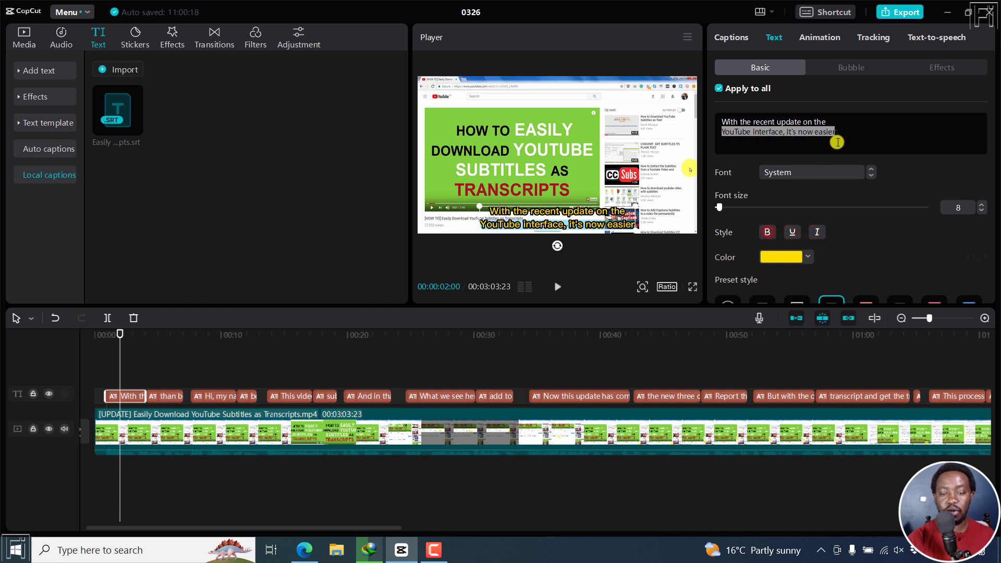
Change the caption text colour to a softened magenta
left_click(787, 262)
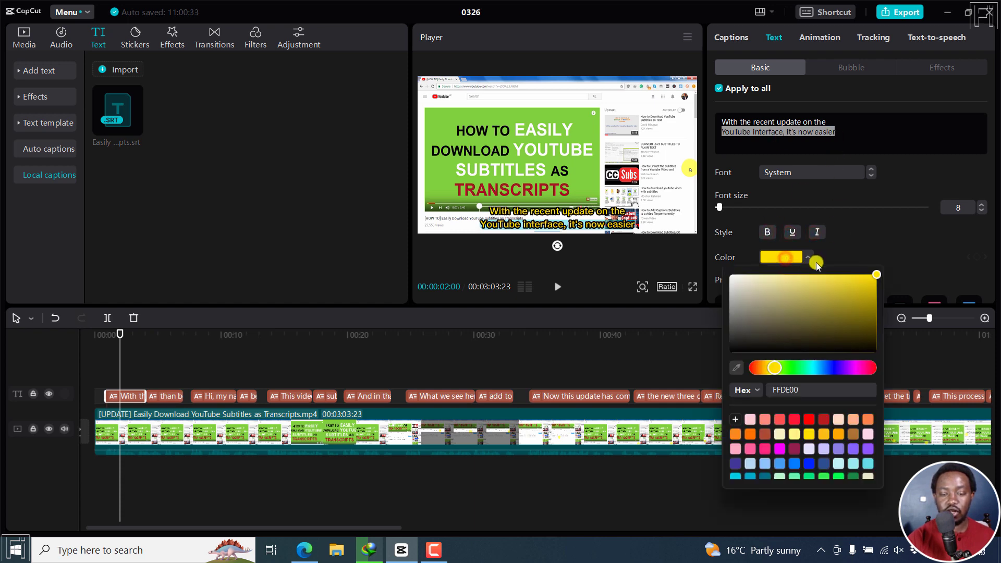
left_click(839, 368)
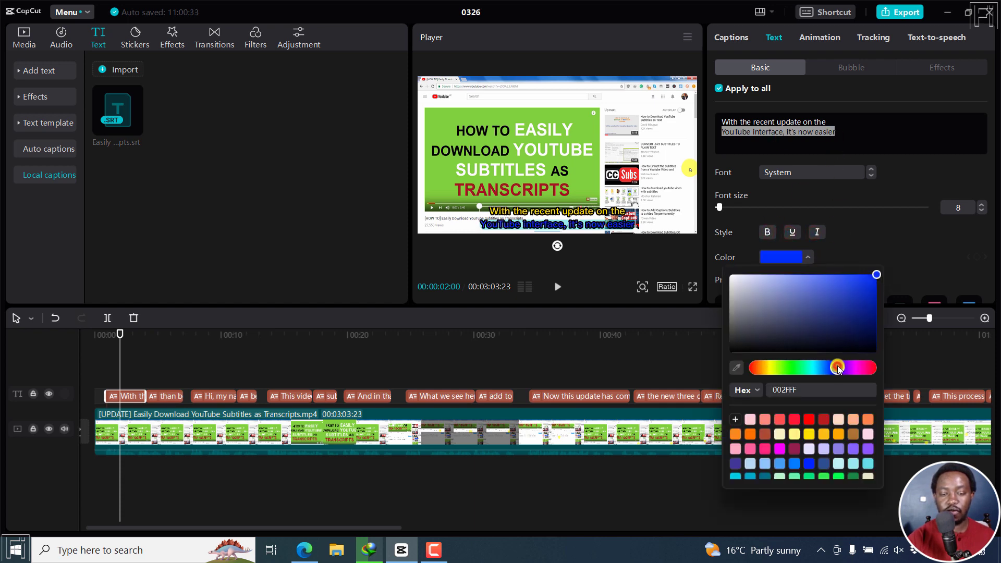
left_click(867, 368)
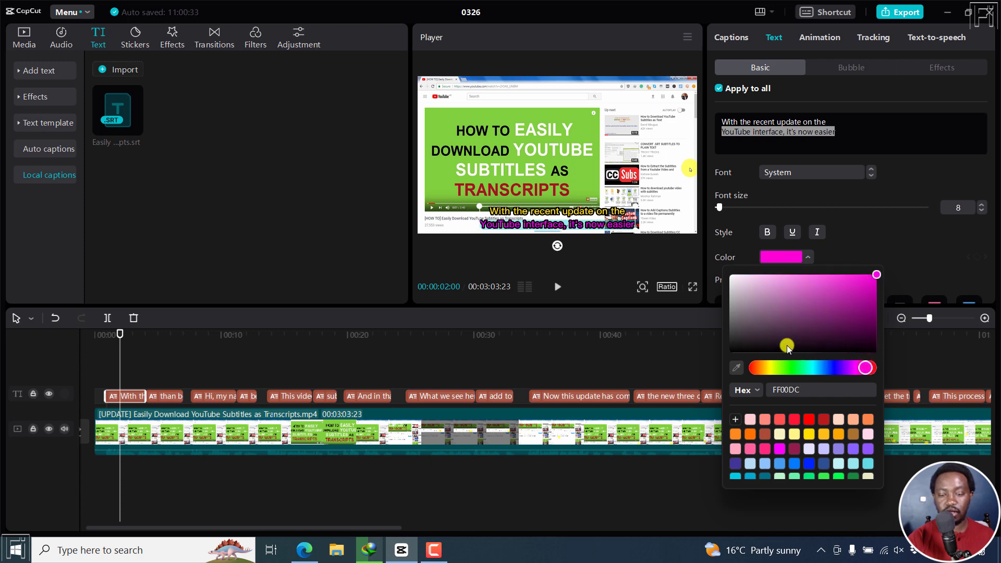
left_click_drag(866, 290, 847, 287)
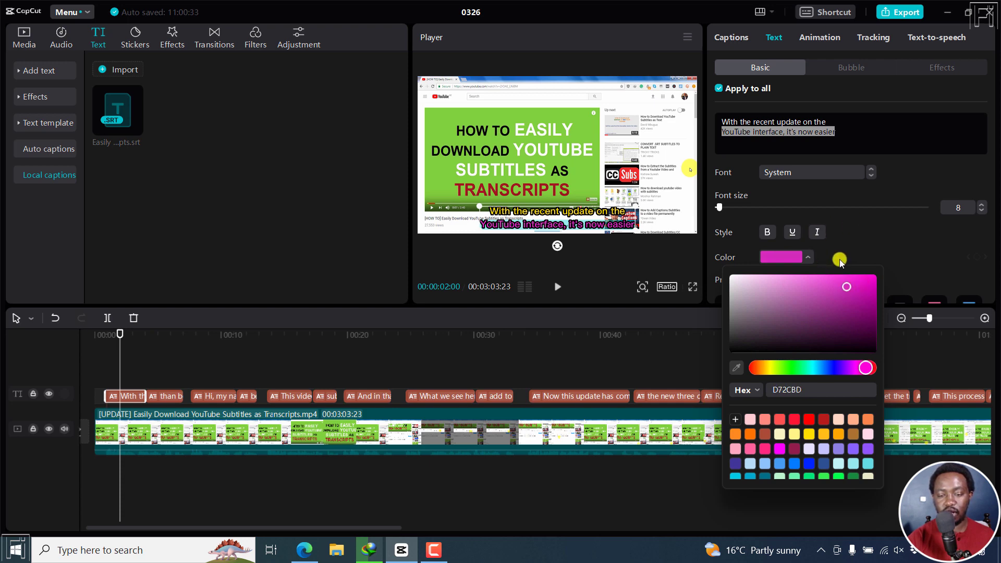
left_click(900, 235)
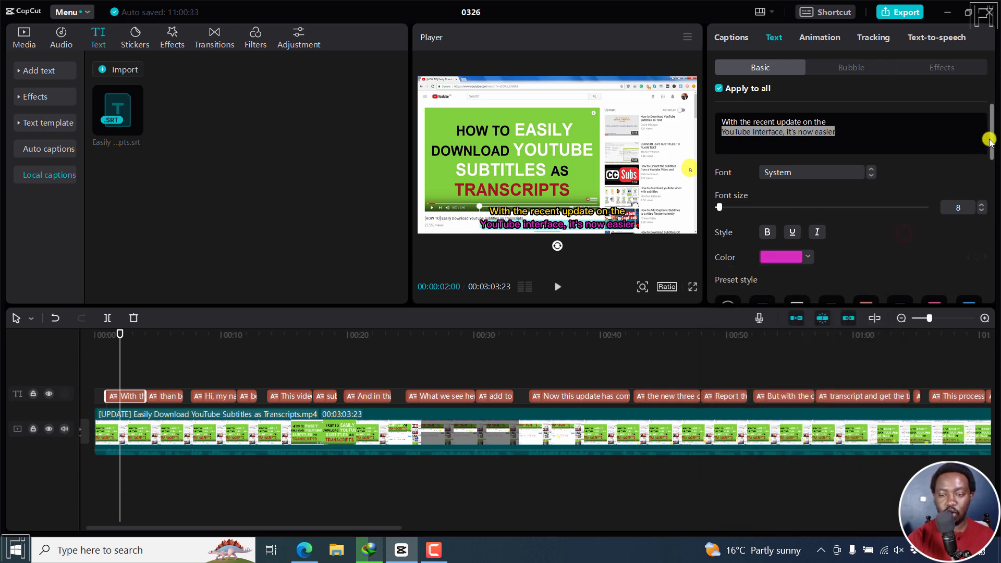
Apply the yellow-and-pink preset style to all the captions
left_click_drag(991, 139, 996, 156)
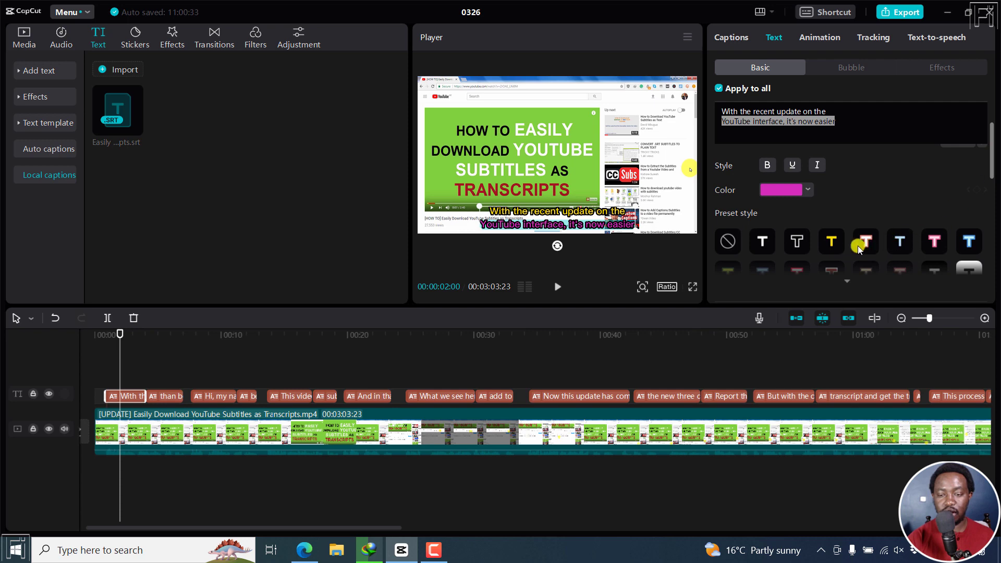
left_click(937, 243)
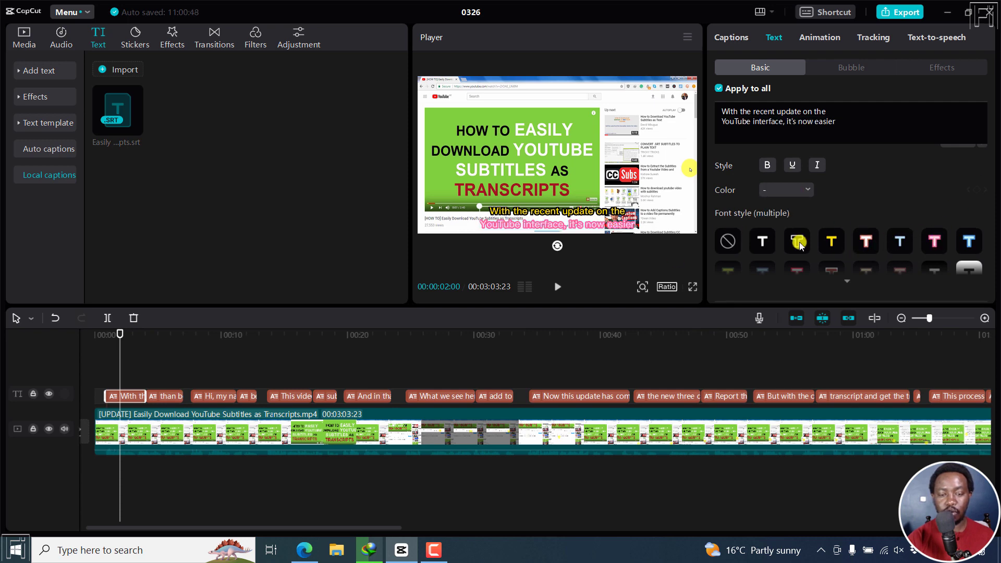
left_click_drag(119, 335, 148, 335)
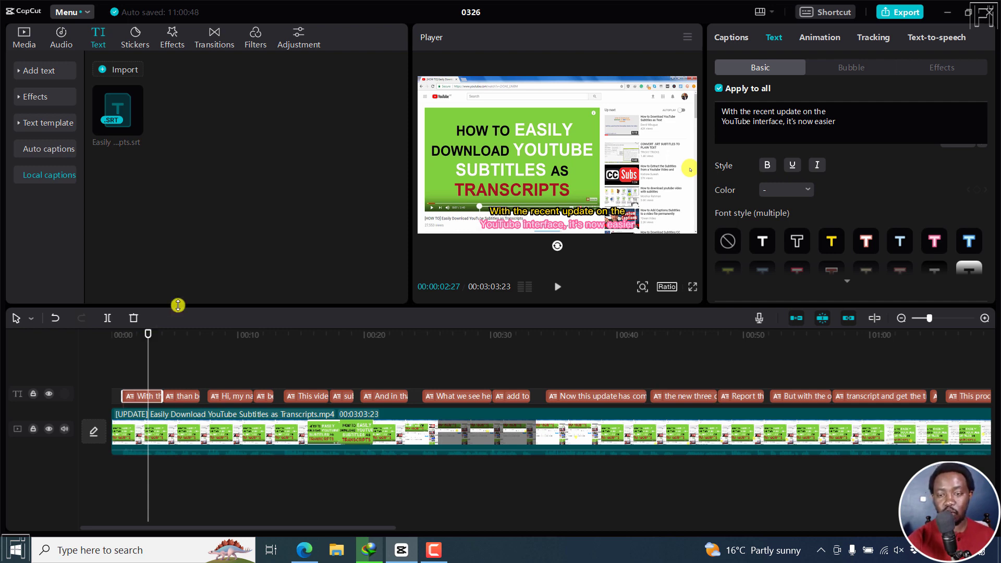
Export the project as a 1080P MP4 with MP3 audio
left_click(905, 13)
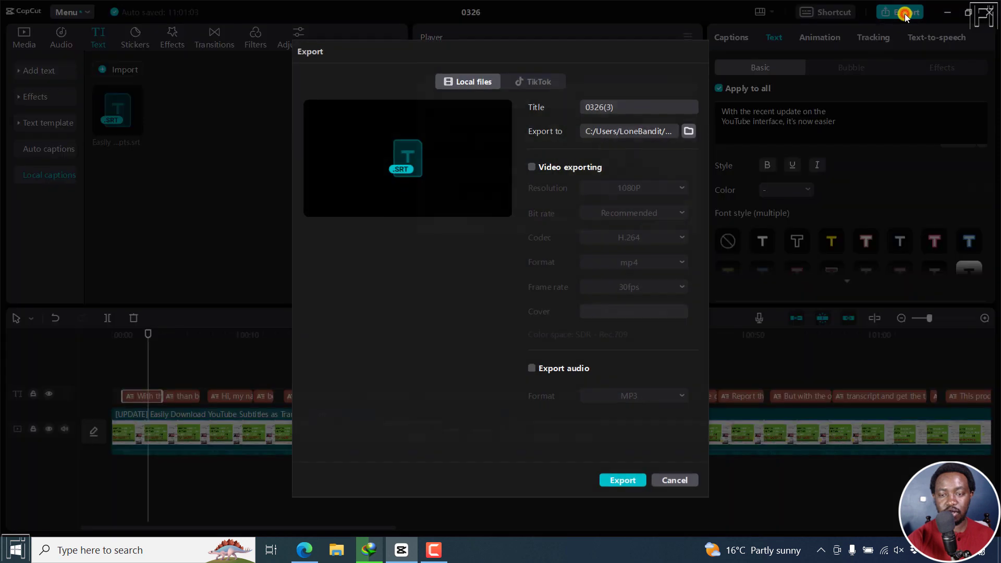
left_click(532, 166)
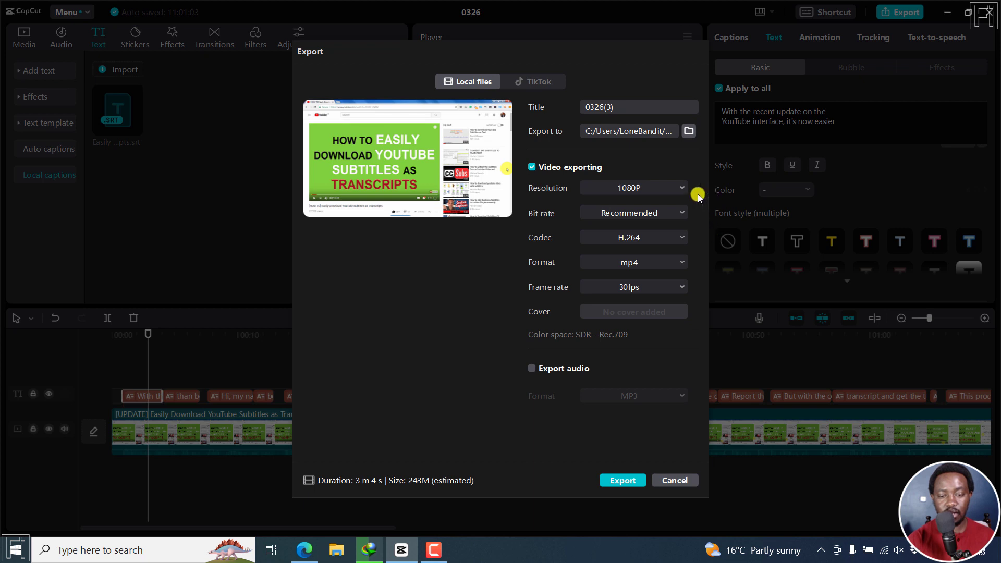
left_click(531, 370)
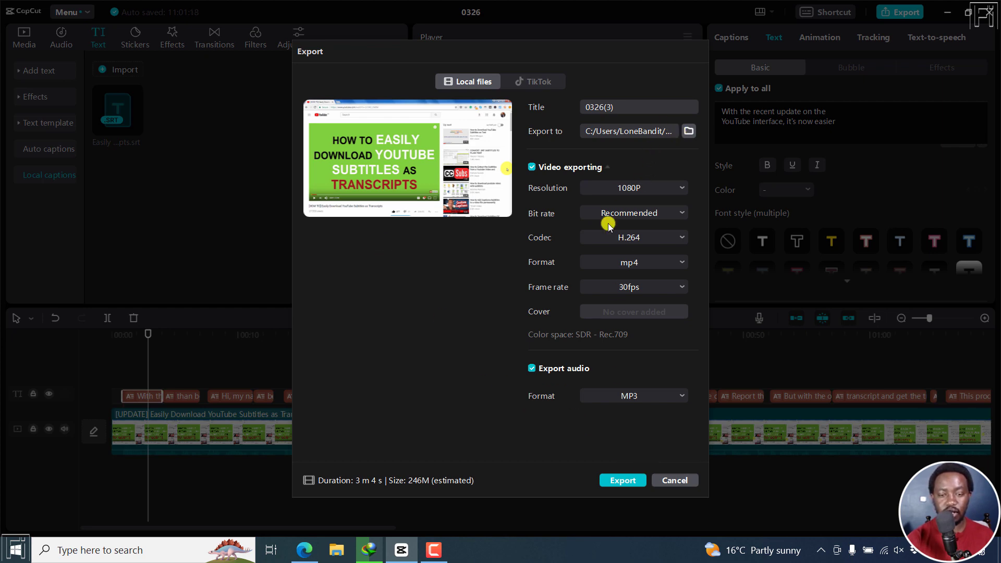
left_click(623, 481)
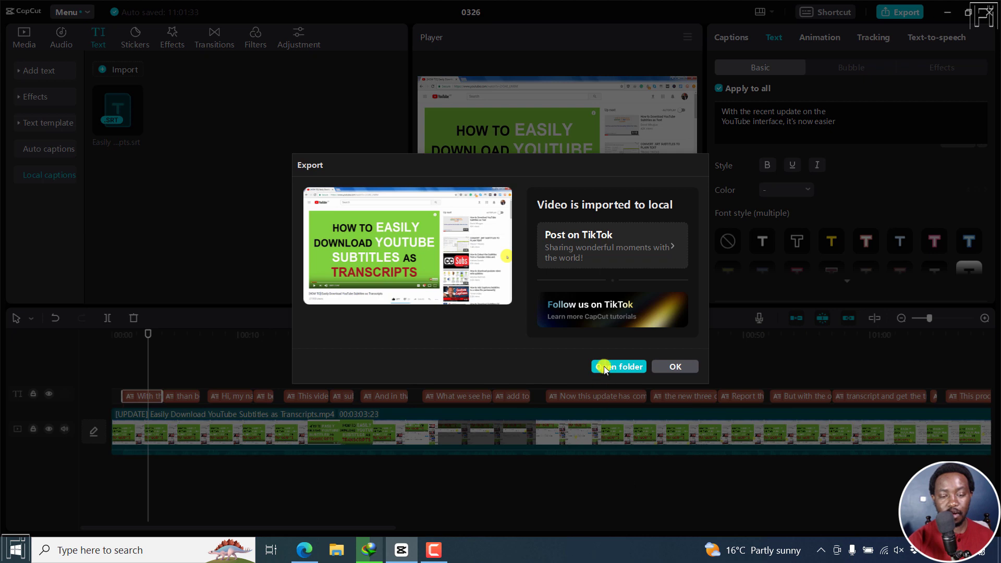
Open the export folder and play the exported 0326(3).mp4
left_click(616, 367)
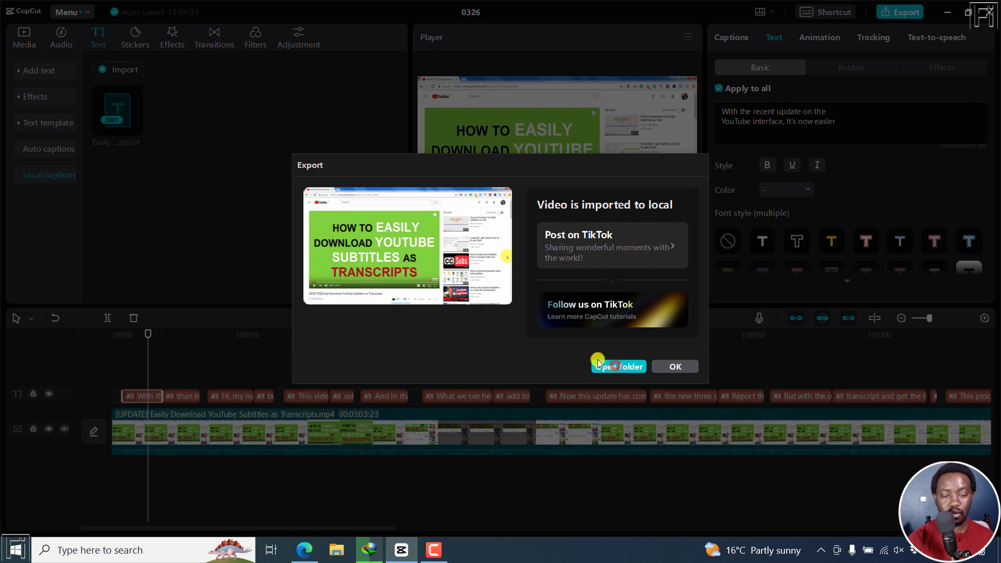
left_click(337, 549)
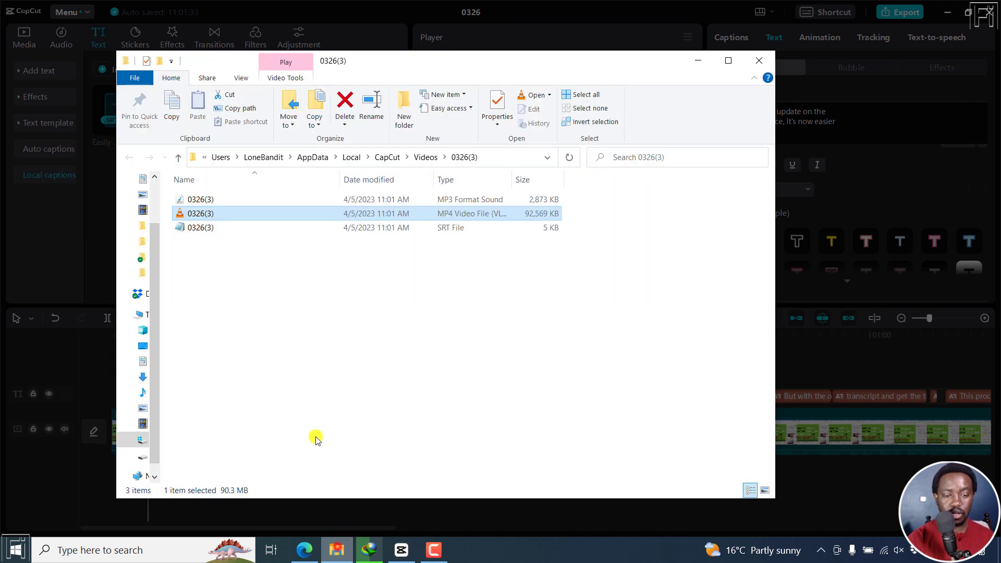
double_click(200, 214)
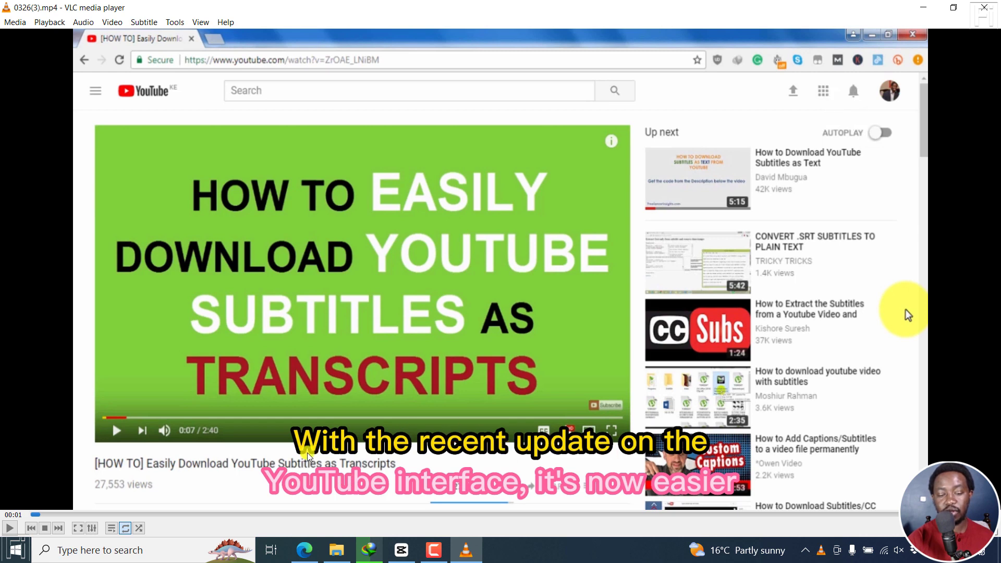
Play 0326(3).mp4 in VLC to check the yellow and pink captions, then pause it
key("space")
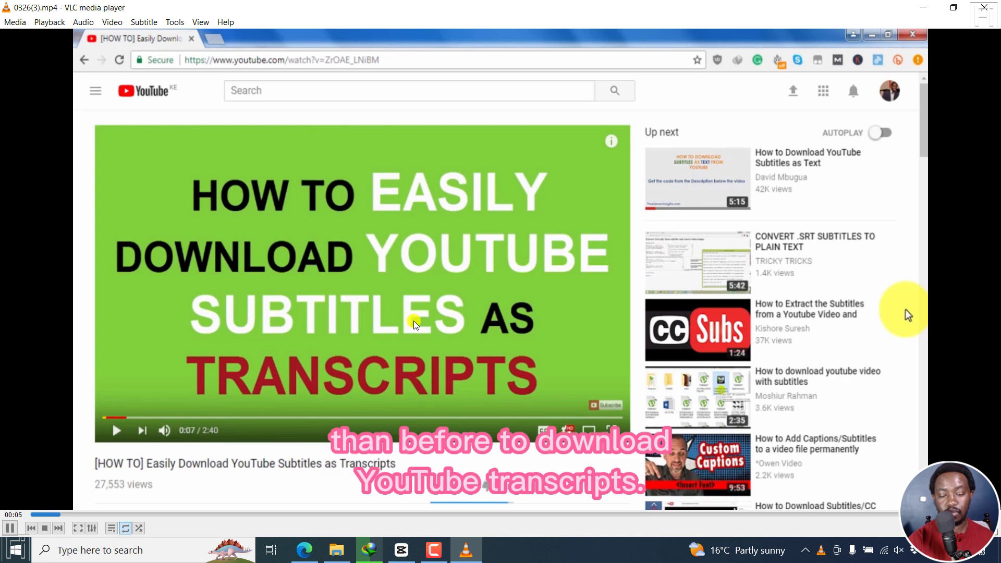
key("space")
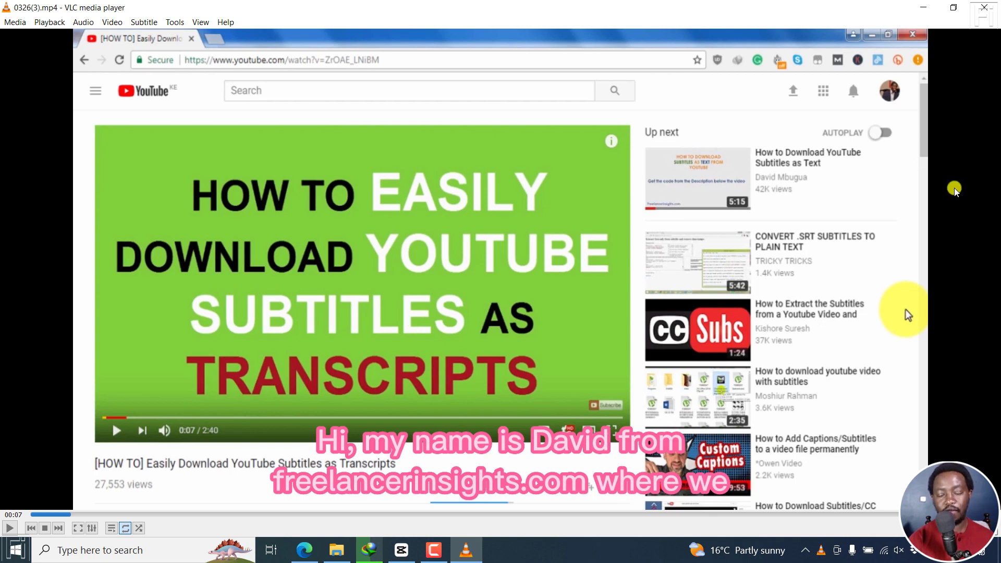
Close VLC and the export folder, then dismiss CapCut's Export completed dialog
left_click(985, 7)
left_click(773, 57)
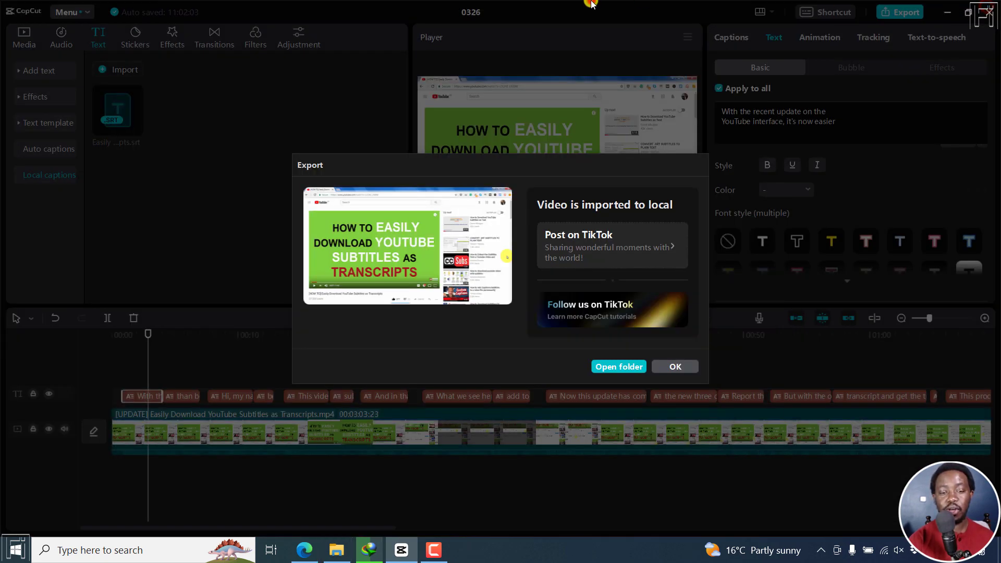
left_click(671, 366)
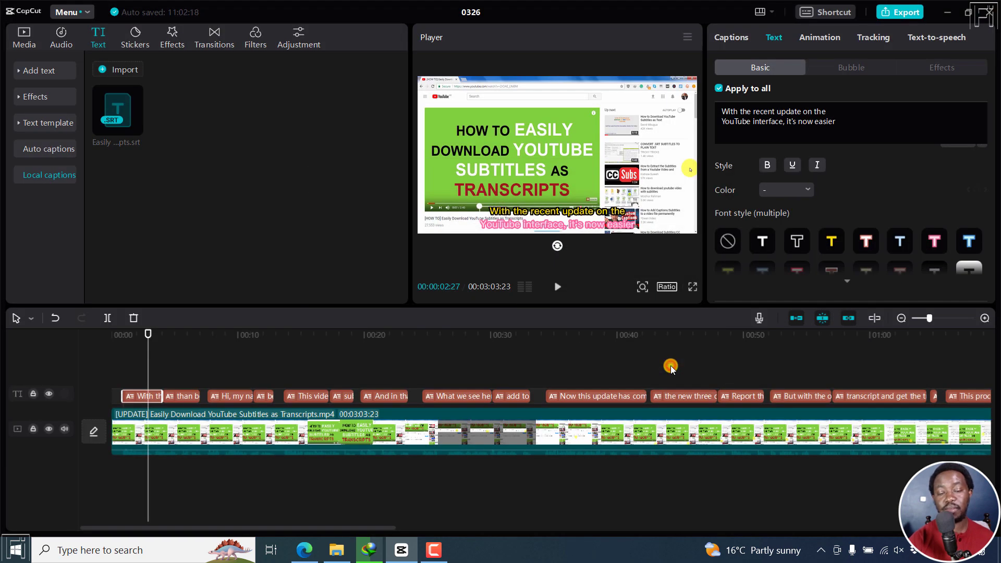